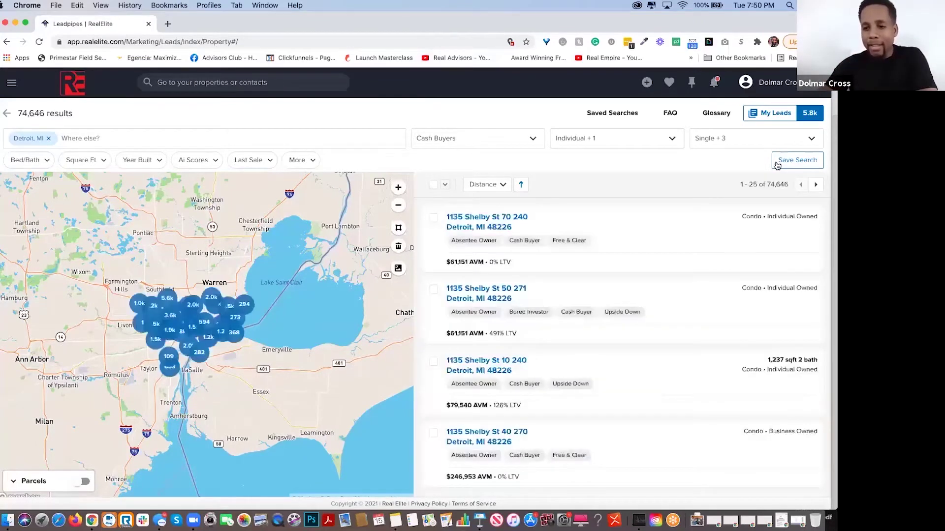
Step: Replace the Detroit, MI search location with ZIP code 48224
scroll(777, 166, "up", 5)
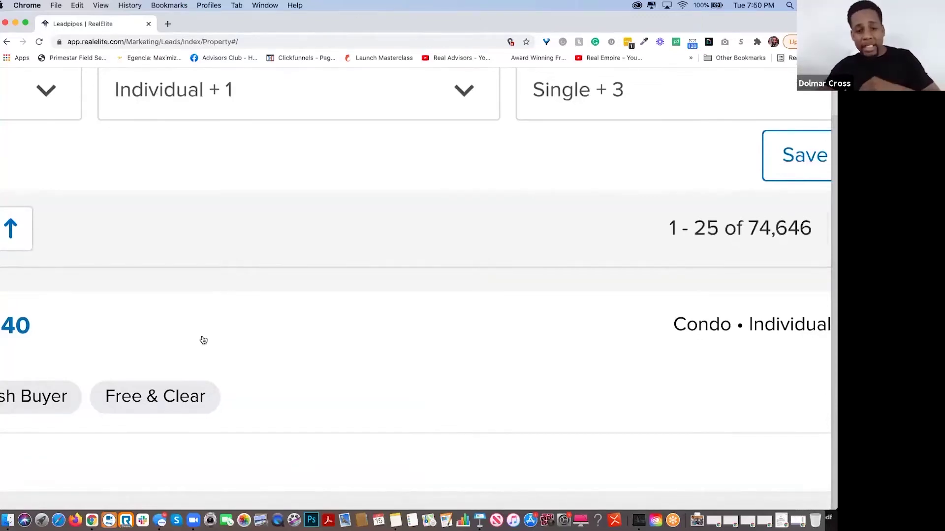
scroll(235, 307, "down", 5)
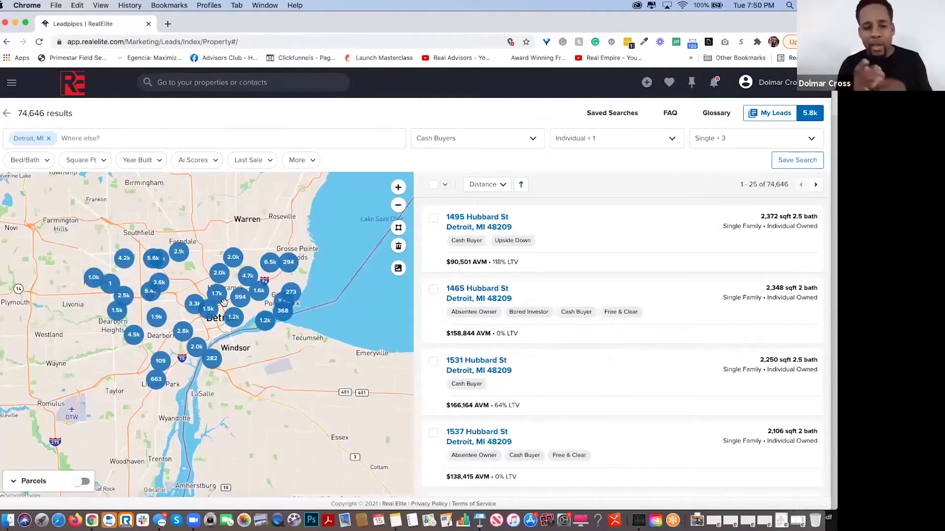
double_click(195, 269)
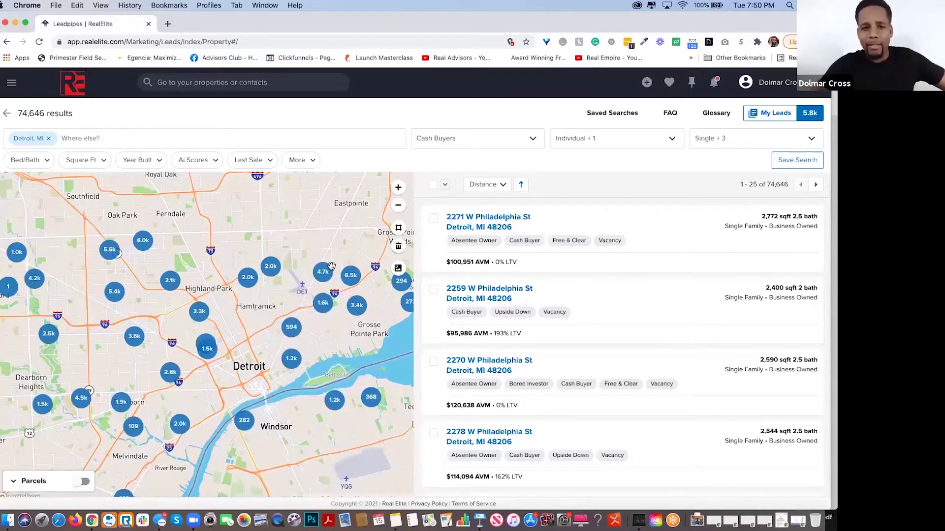
left_click_drag(331, 267, 264, 288)
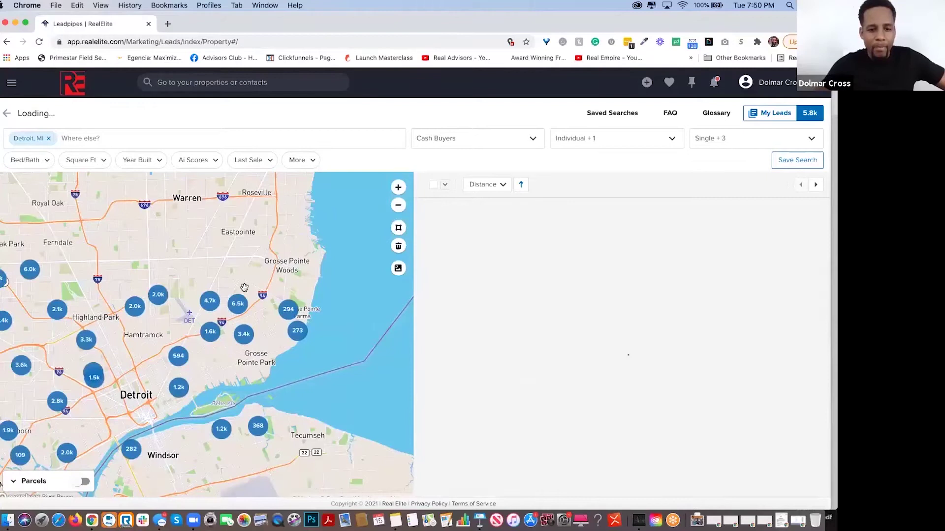
scroll(244, 287, "up", 2)
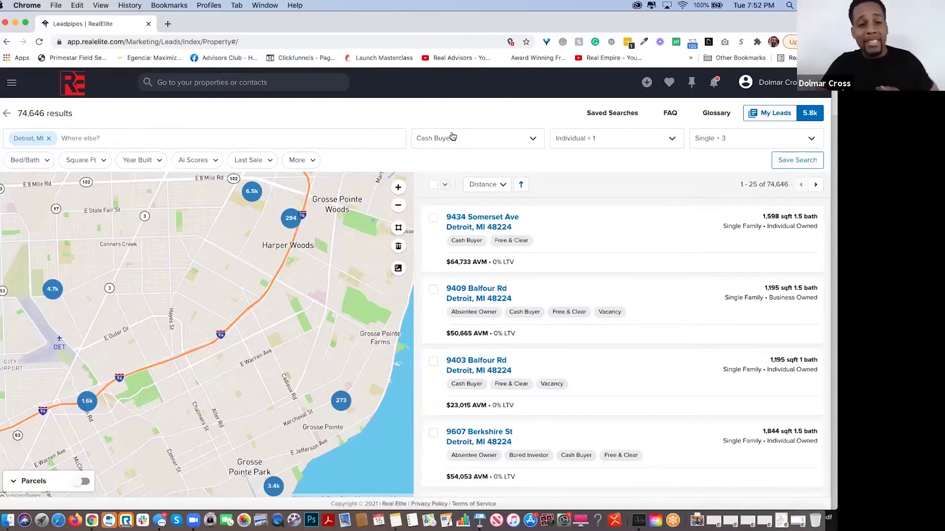
left_click(121, 141)
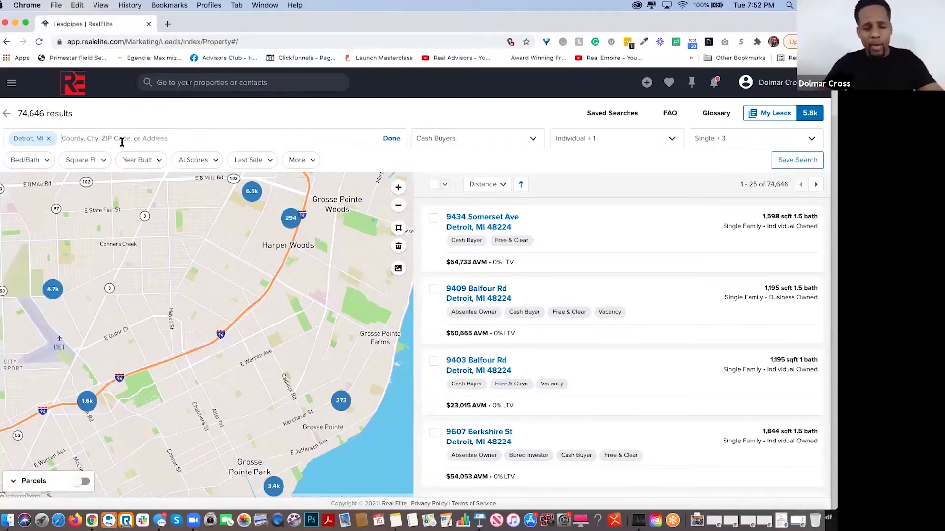
type("489224")
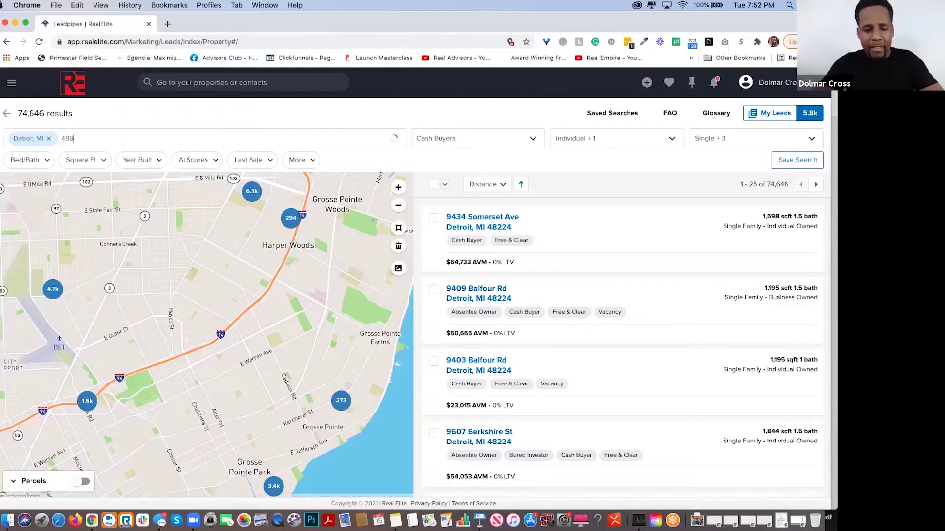
key("BackSpace")
key("BackSpace")
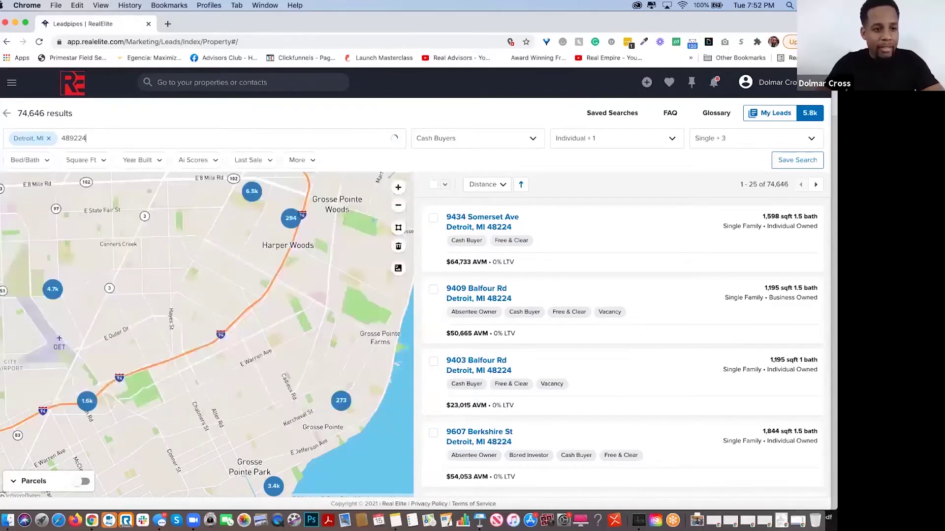
key("BackSpace")
key("BackSpace")
type("224")
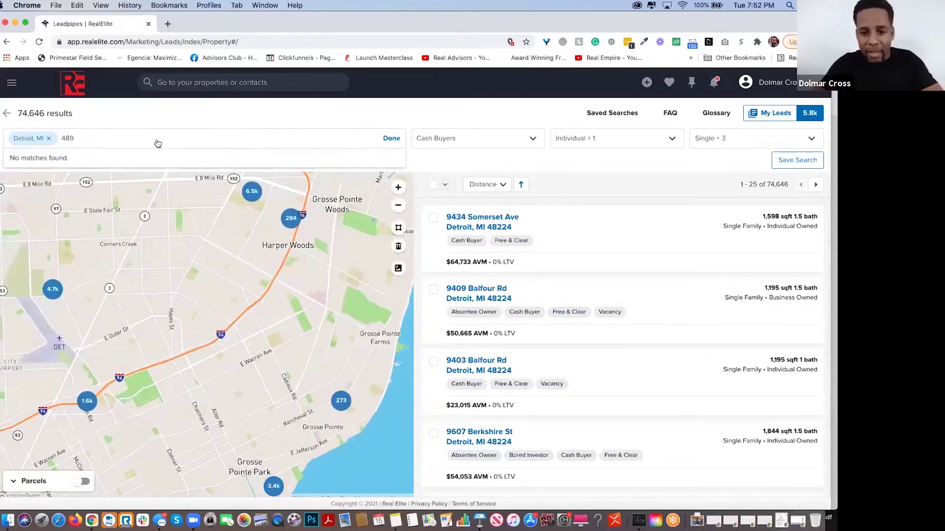
left_click(45, 170)
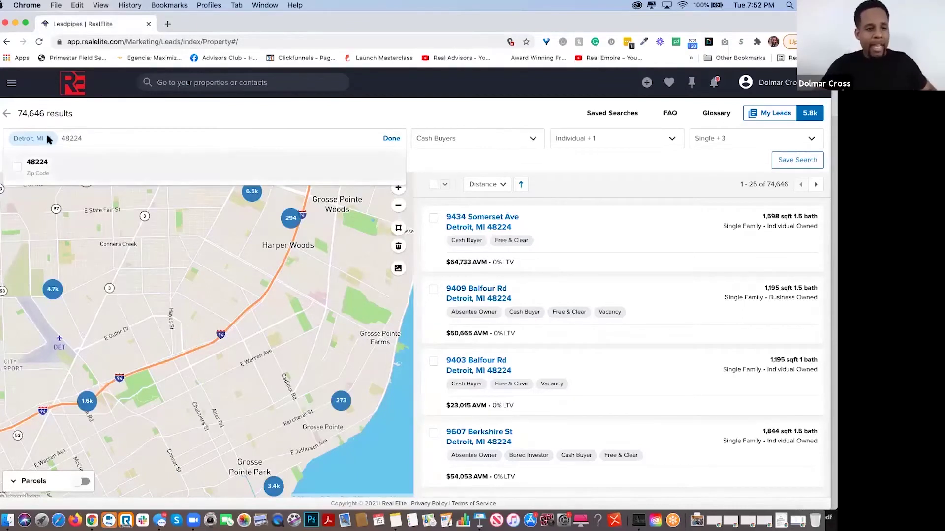
key("Return")
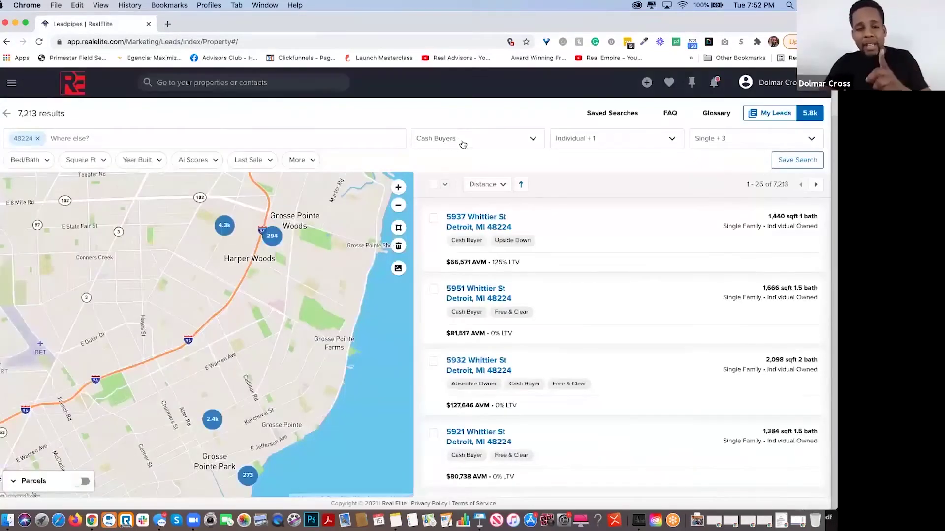
Step: Change the lead type filter from Cash Buyers to Absentee Owners
left_click(463, 143)
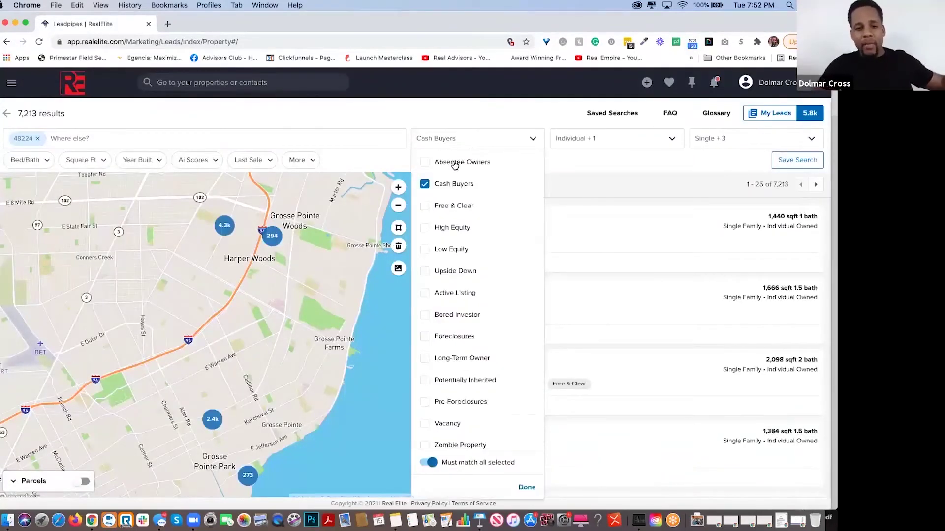
left_click(424, 162)
left_click(425, 184)
left_click(416, 114)
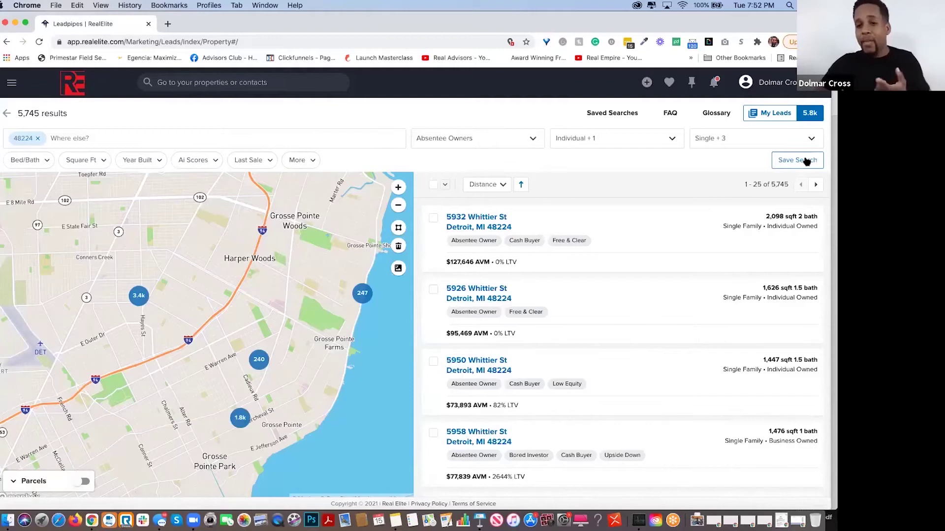
Step: Examine the number of absentee-owner results and the tags, AVM and LTV figures of the listed properties
scroll(806, 162, "up", 5)
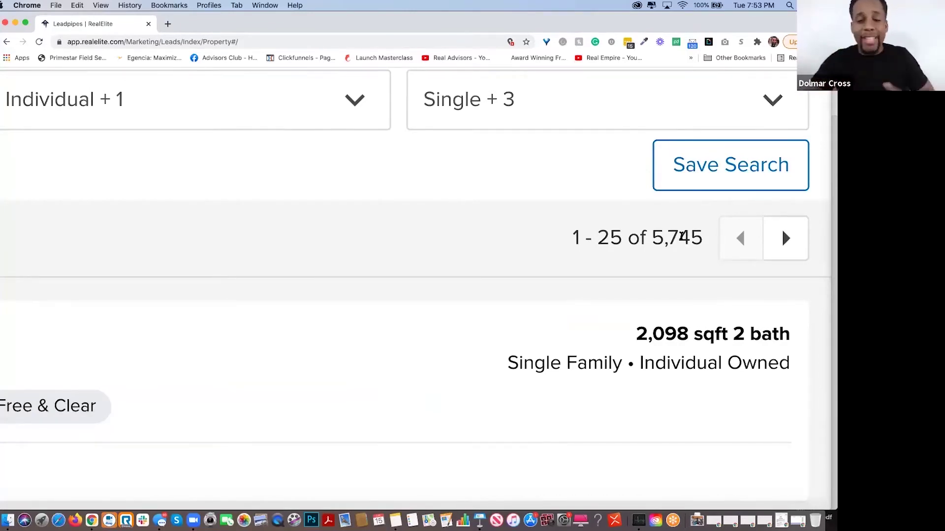
key("ctrl+0")
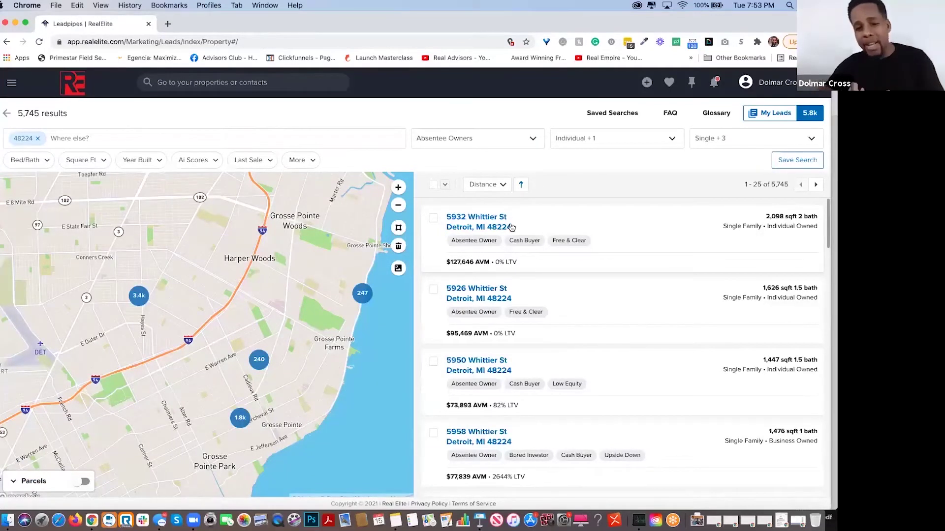
scroll(509, 225, "down", 2)
scroll(509, 226, "up", 2)
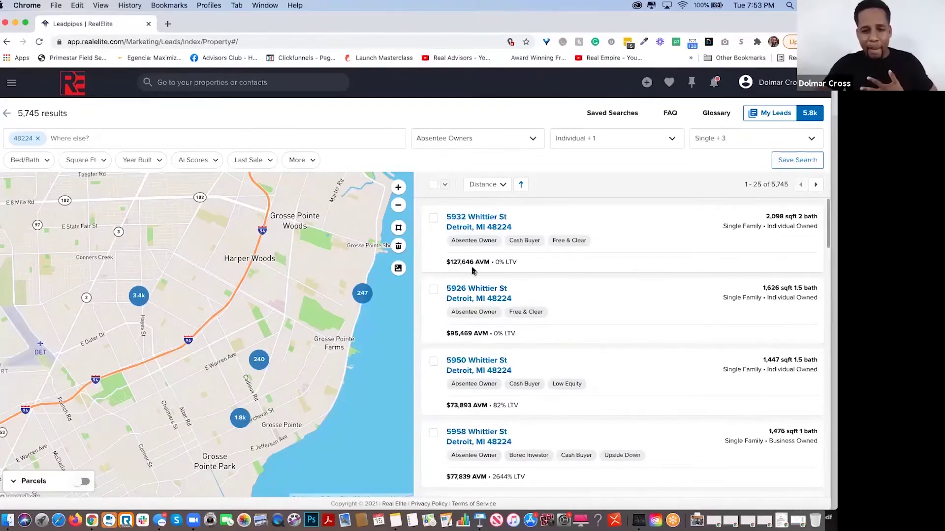
scroll(498, 396, "down", 5)
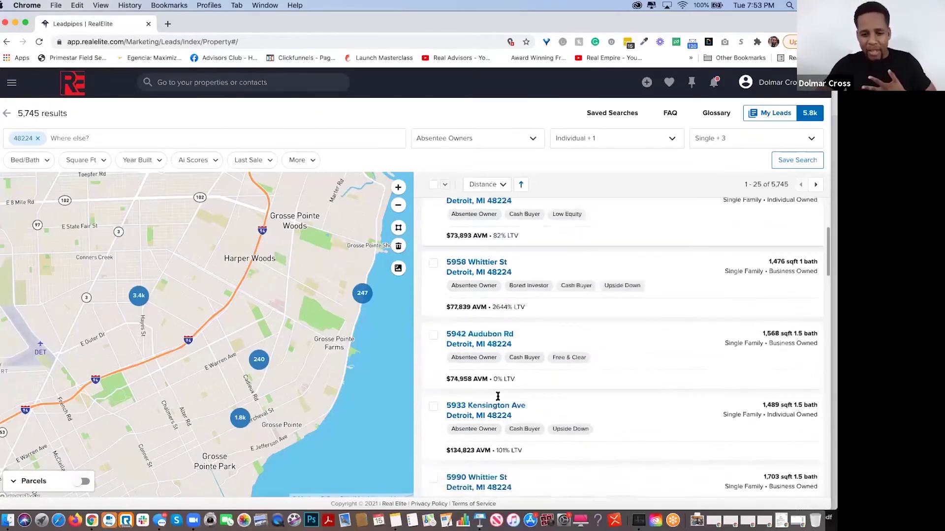
scroll(496, 277, "up", 5)
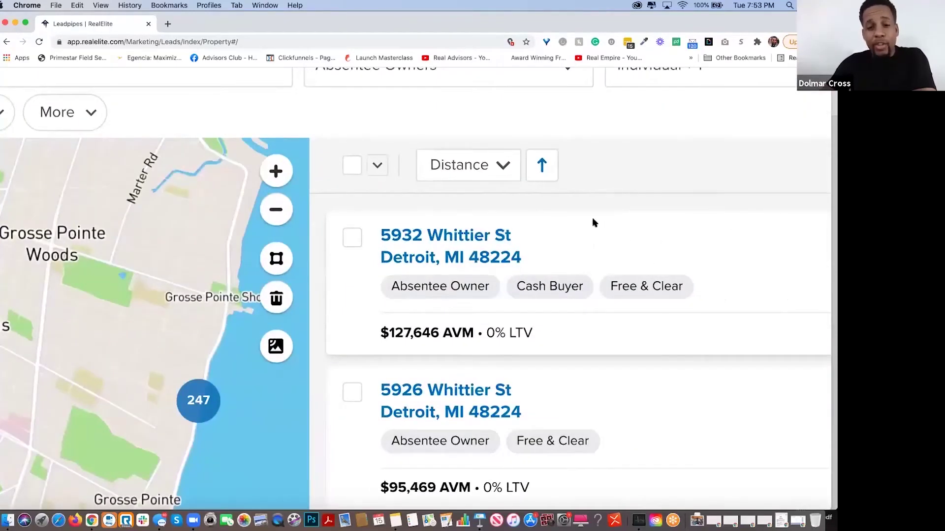
key("ctrl+minus")
key("ctrl+0")
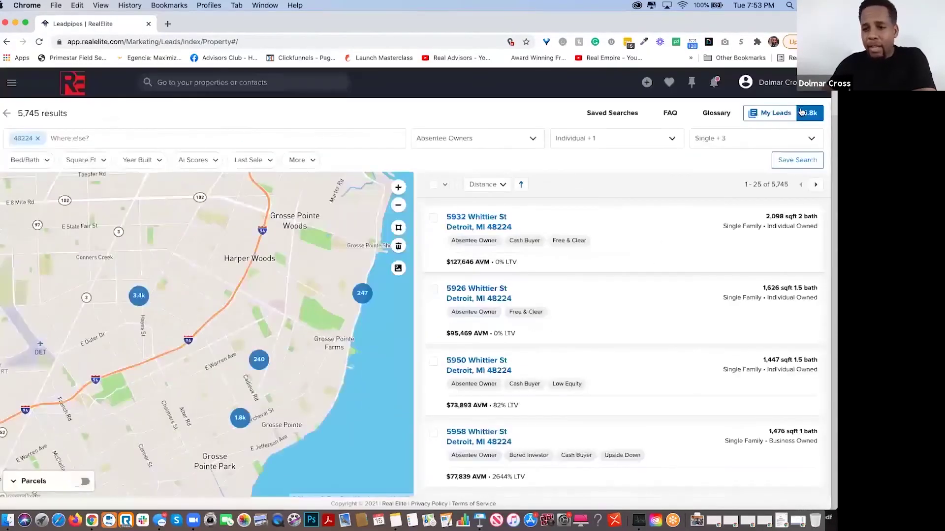
Step: Remove all existing leads from My Leads and close the list
left_click(801, 113)
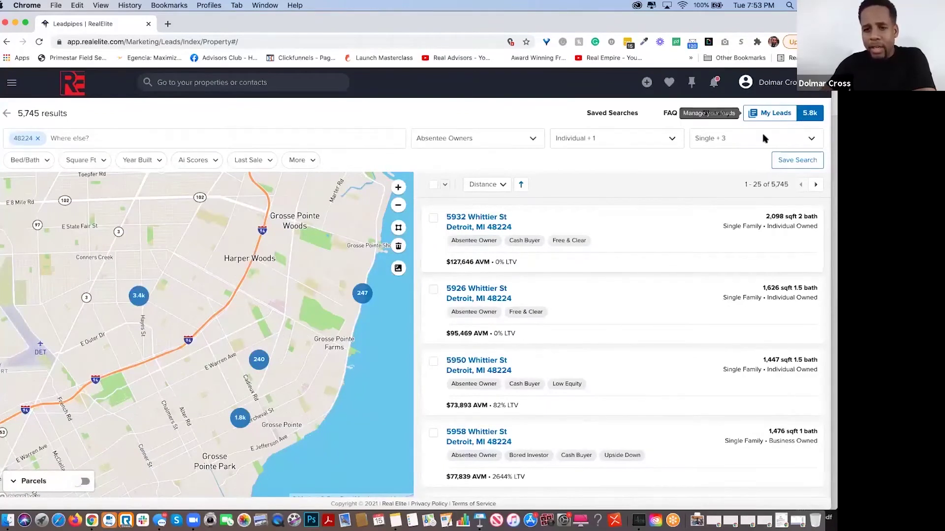
left_click(610, 136)
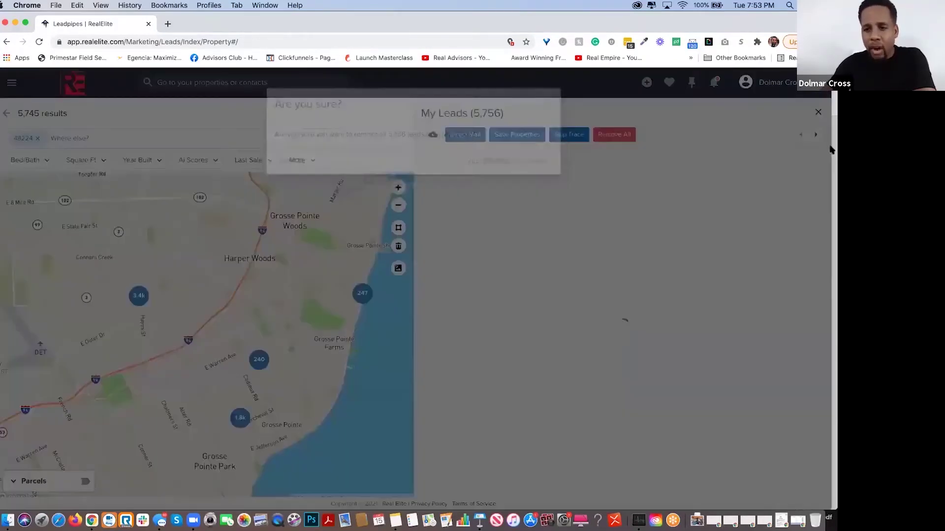
left_click(820, 114)
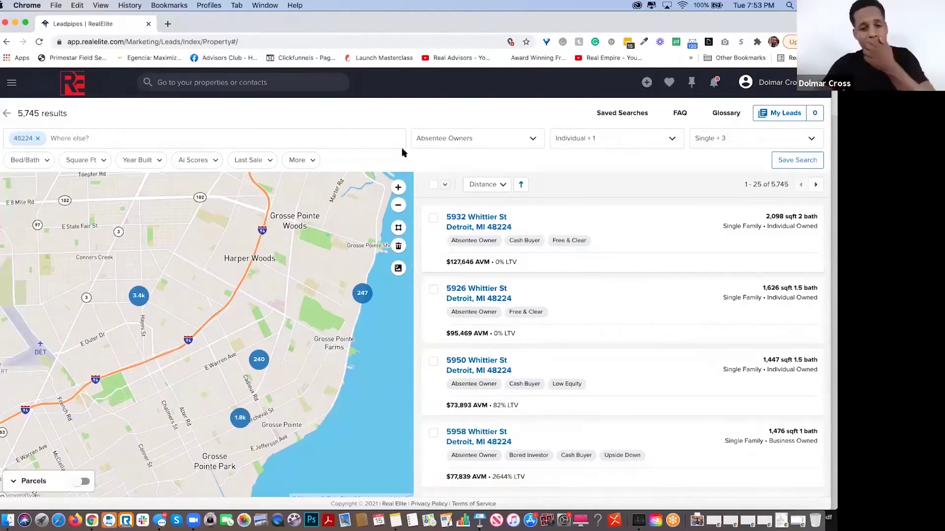
Step: Select all absentee-owner results to add them to My Leads, and open the leads list
left_click(444, 185)
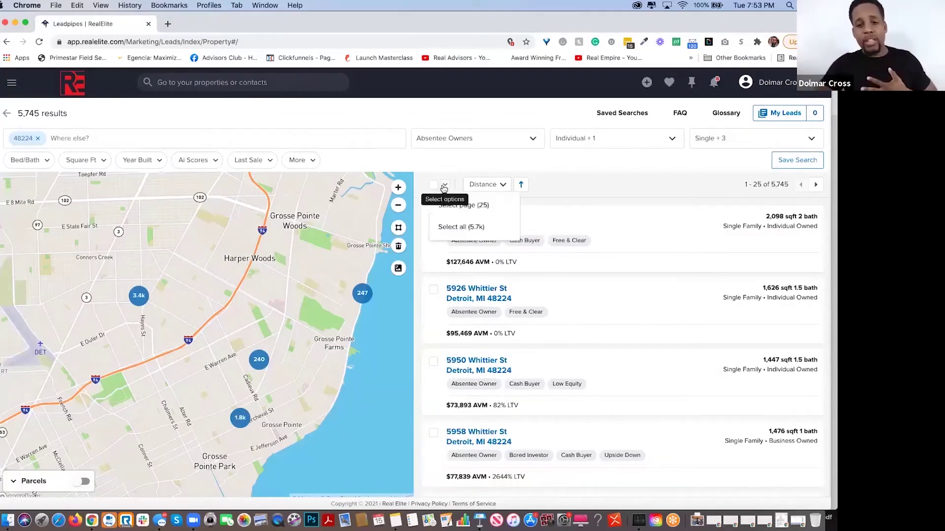
left_click(461, 228)
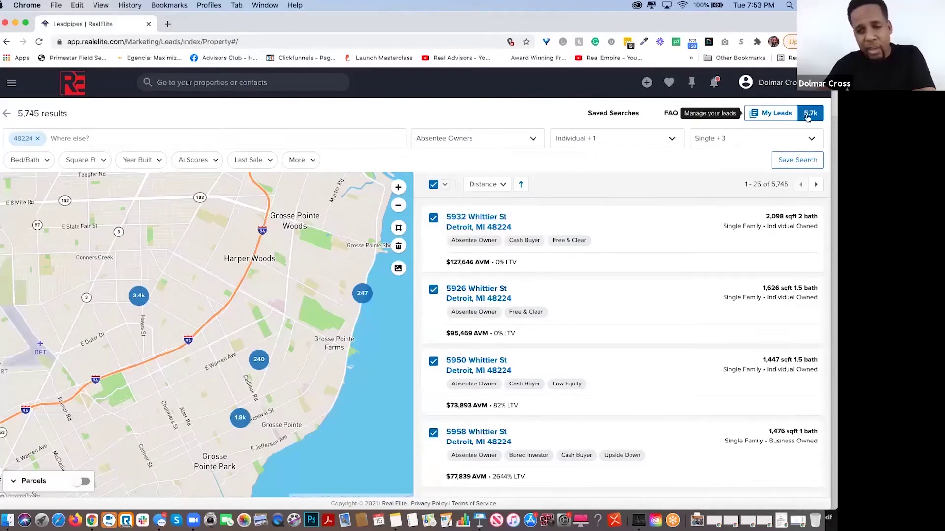
left_click(780, 116)
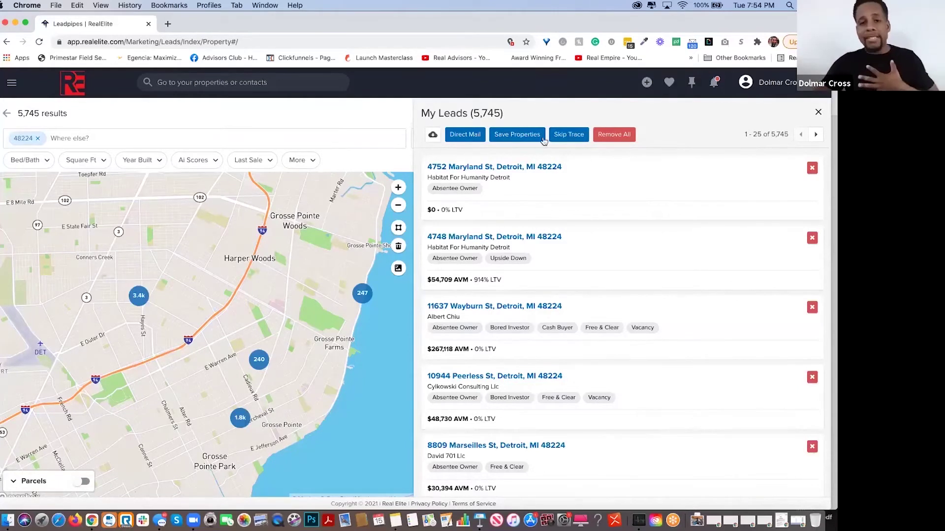
Step: Check the export format options for the leads and return to the search results without exporting
left_click(579, 136)
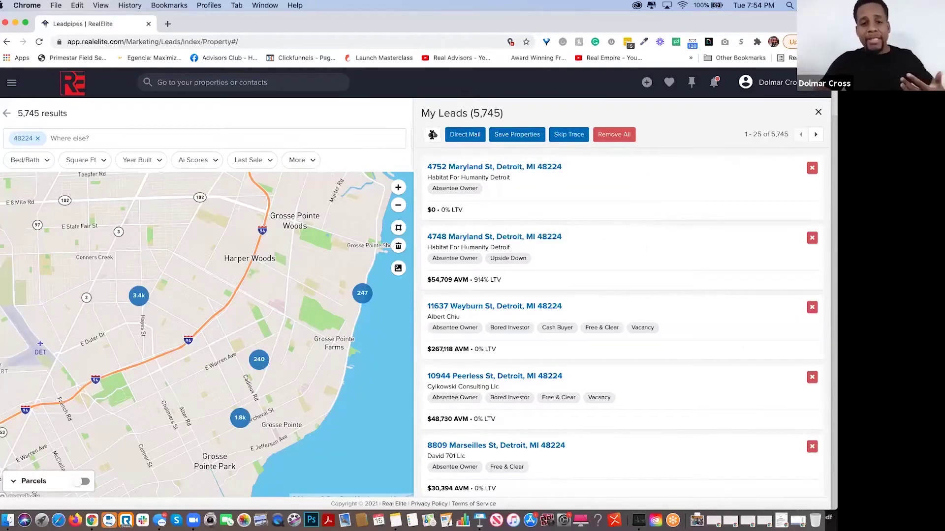
left_click(433, 134)
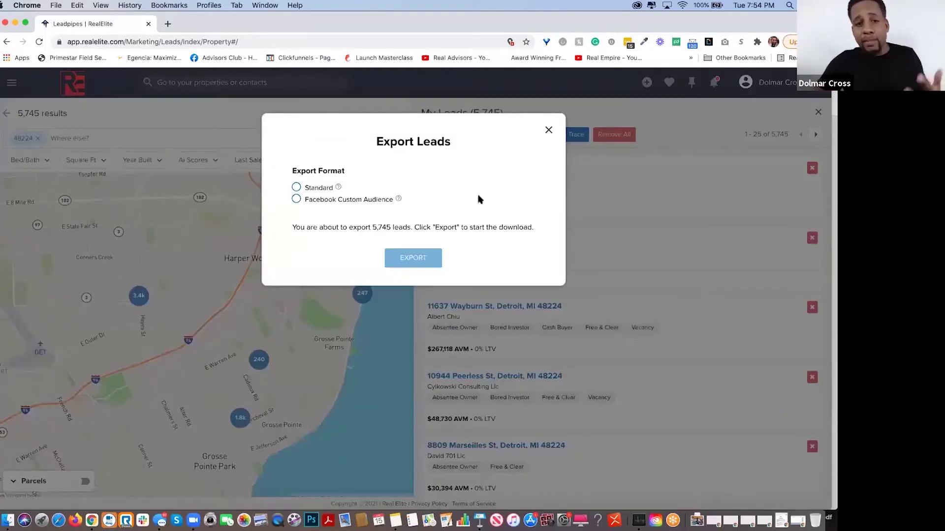
left_click(548, 131)
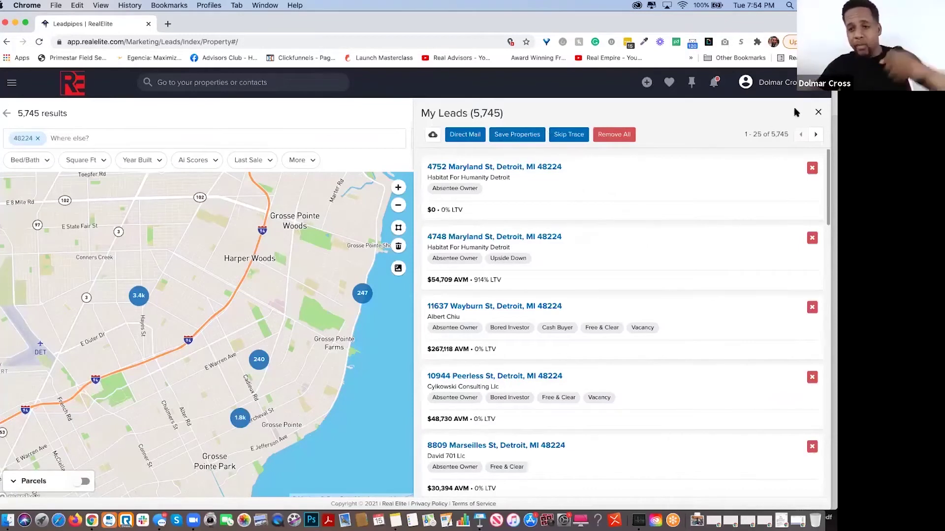
left_click(818, 113)
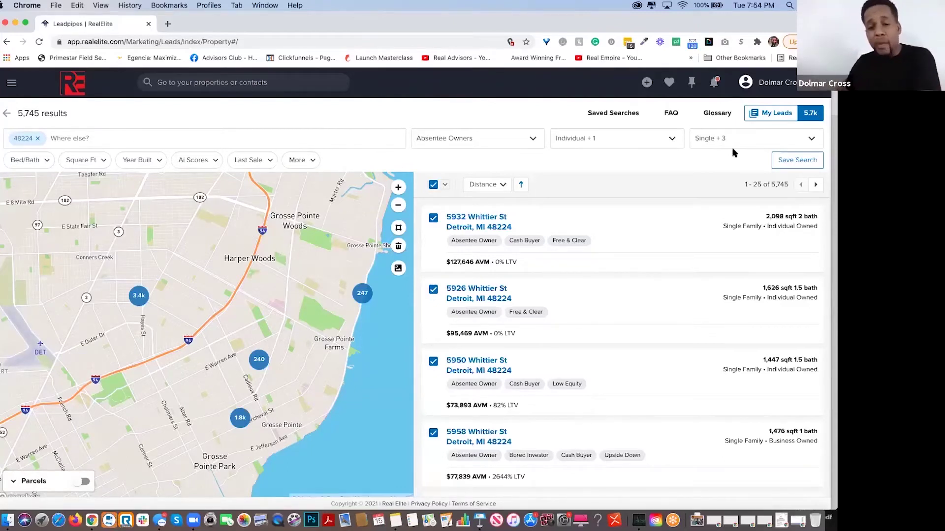
Step: Deselect the properties on the current results page and browse down the absentee-owner listings
left_click(433, 185)
scroll(594, 204, "down", 2)
scroll(592, 203, "up", 2)
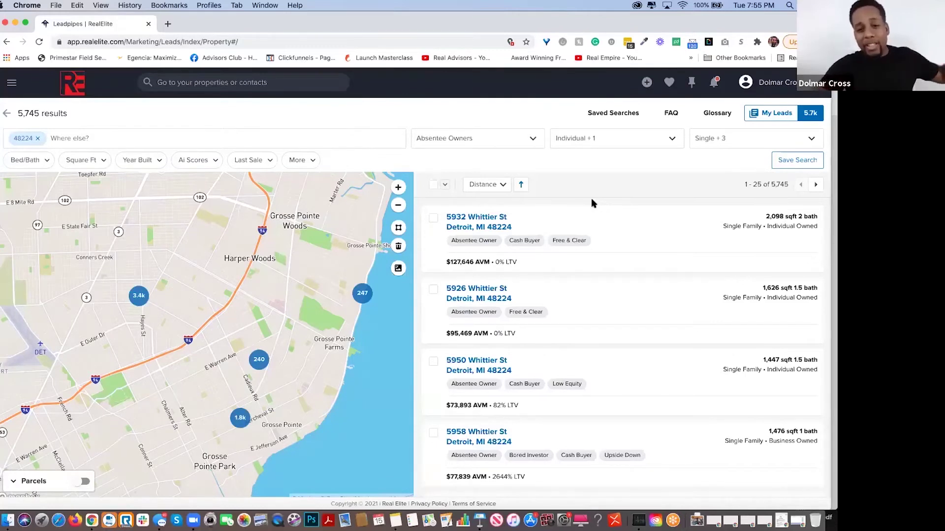
scroll(581, 226, "down", 1)
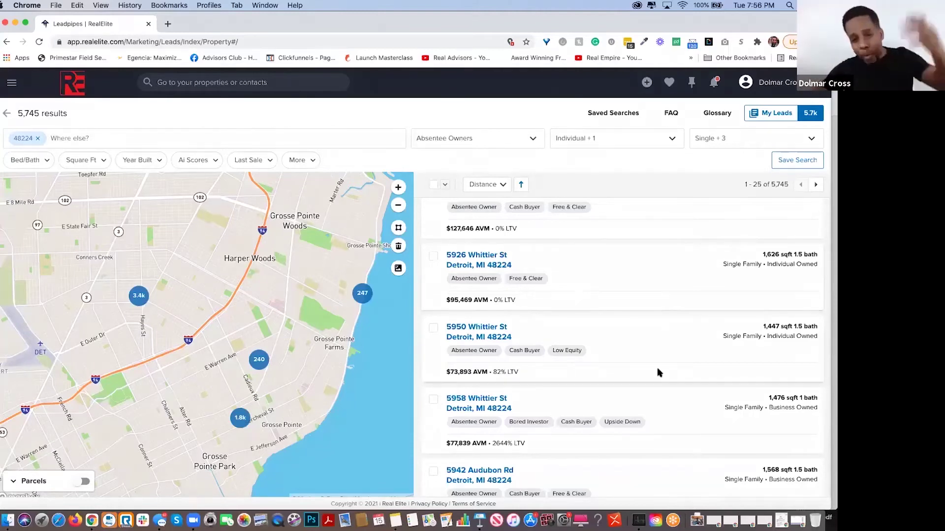
scroll(657, 369, "down", 4)
scroll(658, 372, "down", 2)
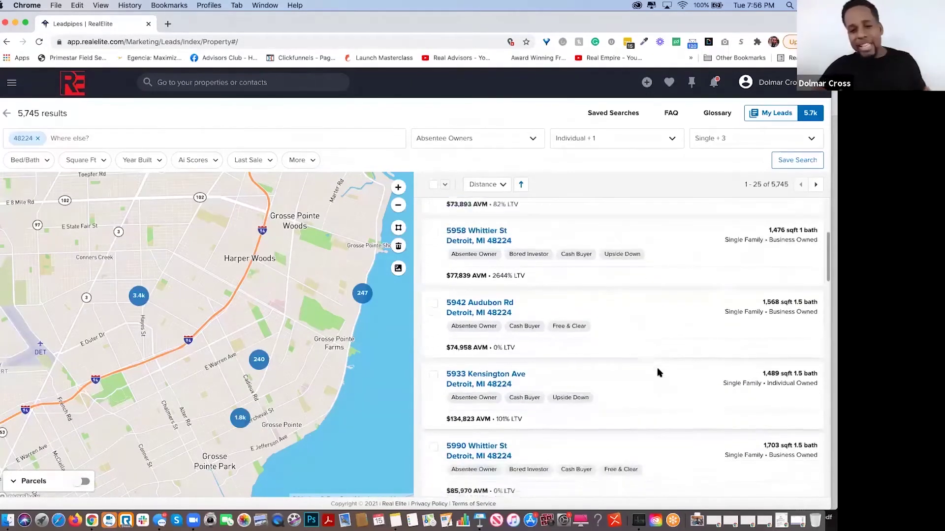
scroll(660, 373, "down", 1)
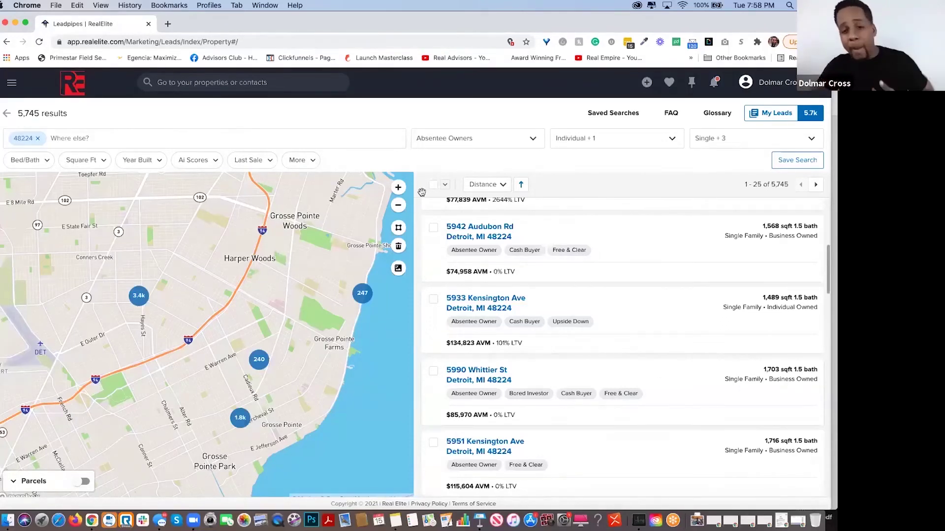
Step: Review the available lead type options and the property filters for the ZIP code search
left_click(480, 147)
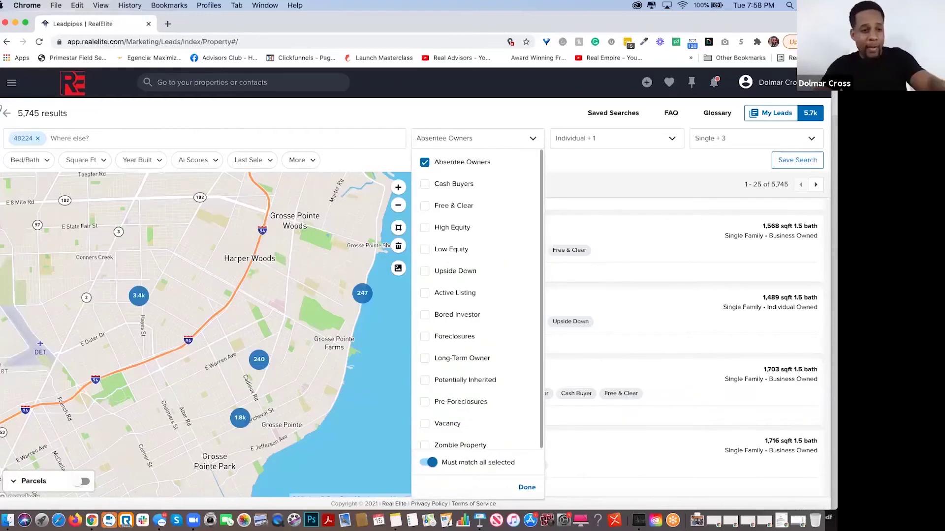
scroll(22, 109, "up", 5)
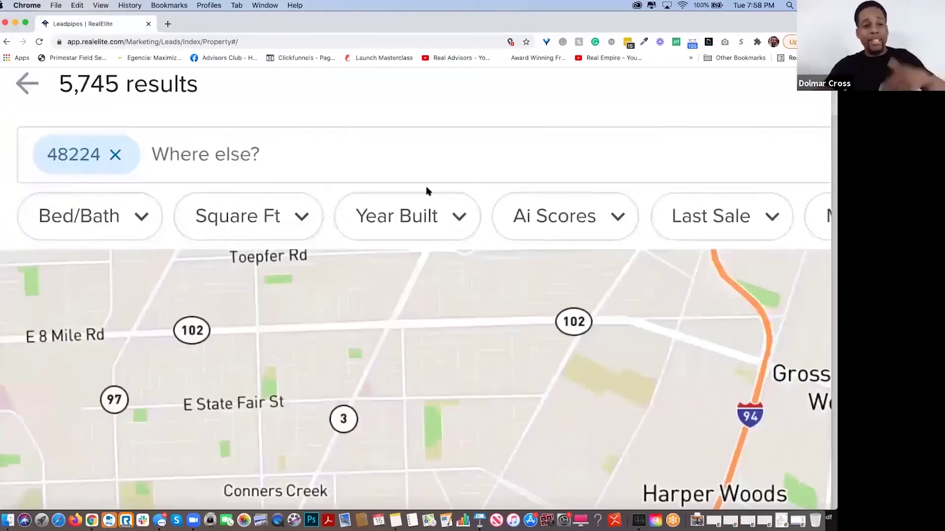
Step: Change the lead type for the 48224 search from Absentee Owners to Cash Buyers
scroll(621, 169, "down", 5)
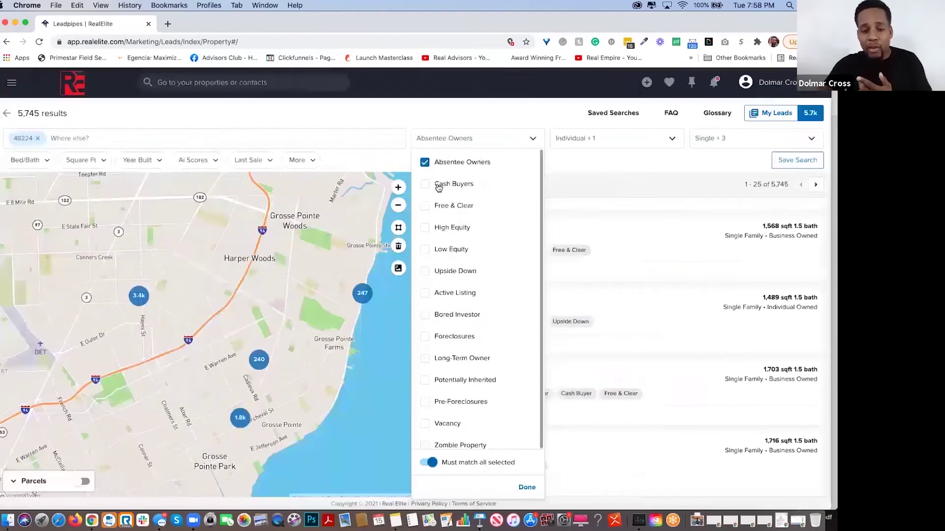
left_click(424, 184)
left_click(424, 162)
left_click(391, 109)
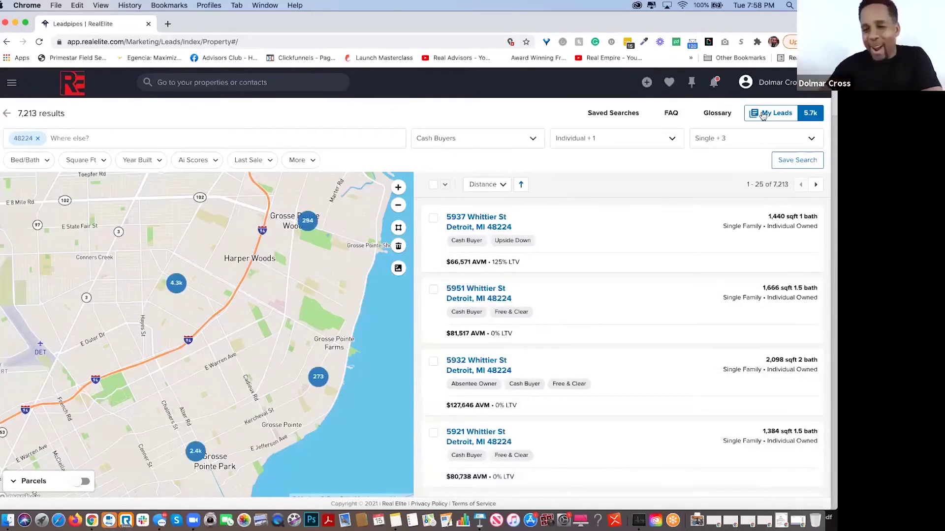
Step: Examine the cash buyer result count and read through the property listings with their lead tags and values
scroll(763, 154, "up", 5)
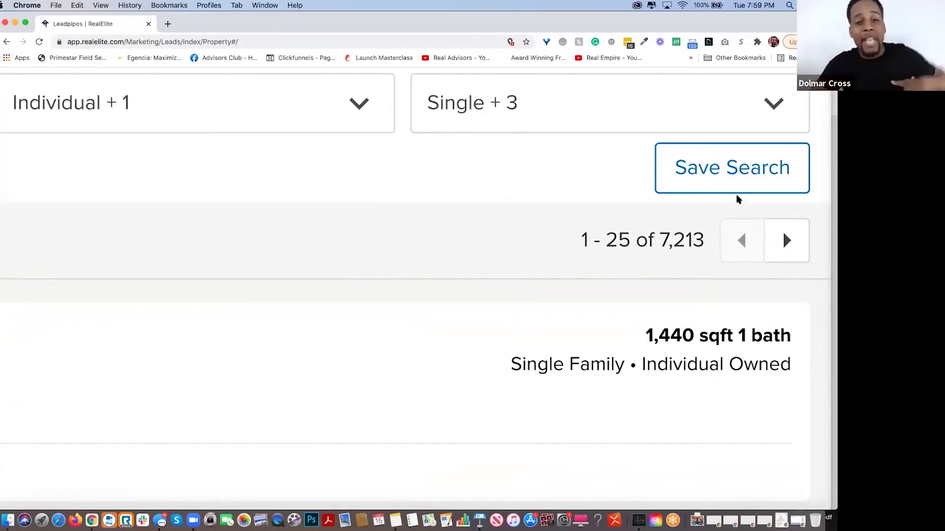
scroll(738, 199, "down", 3)
scroll(736, 199, "down", 2)
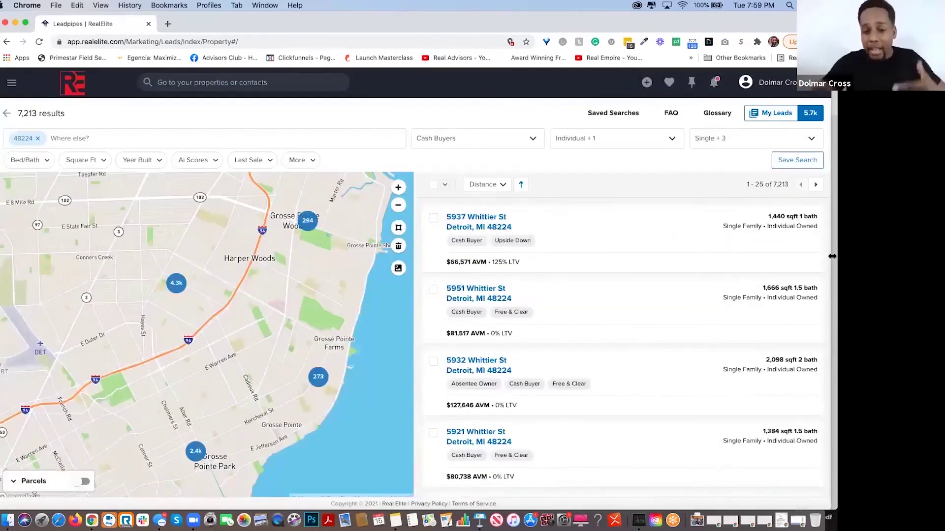
scroll(507, 347, "down", 10)
scroll(506, 347, "down", 8)
scroll(511, 345, "down", 3)
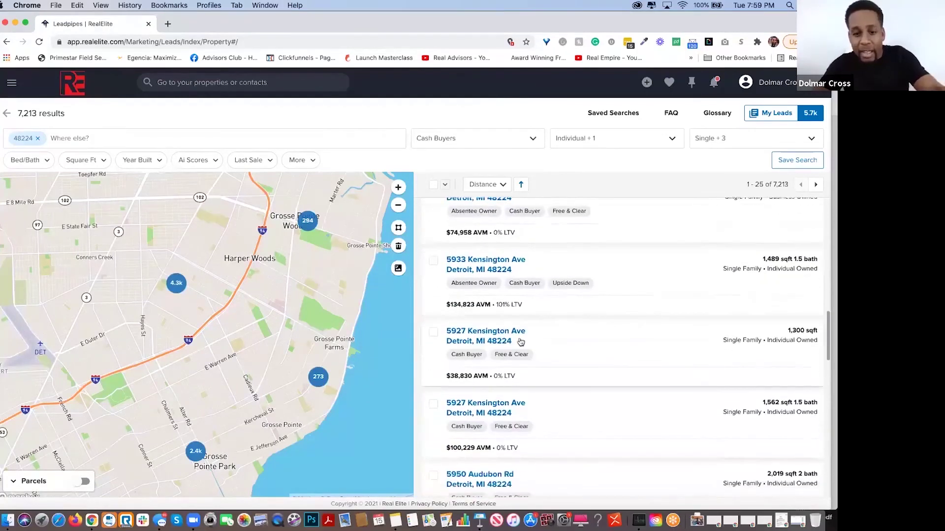
scroll(521, 342, "up", 5)
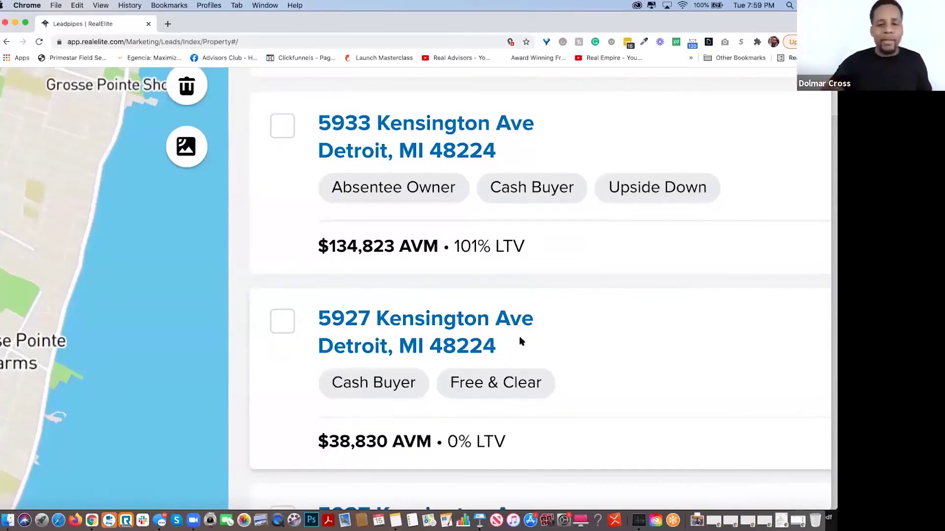
scroll(475, 259, "down", 5)
scroll(571, 276, "down", 2)
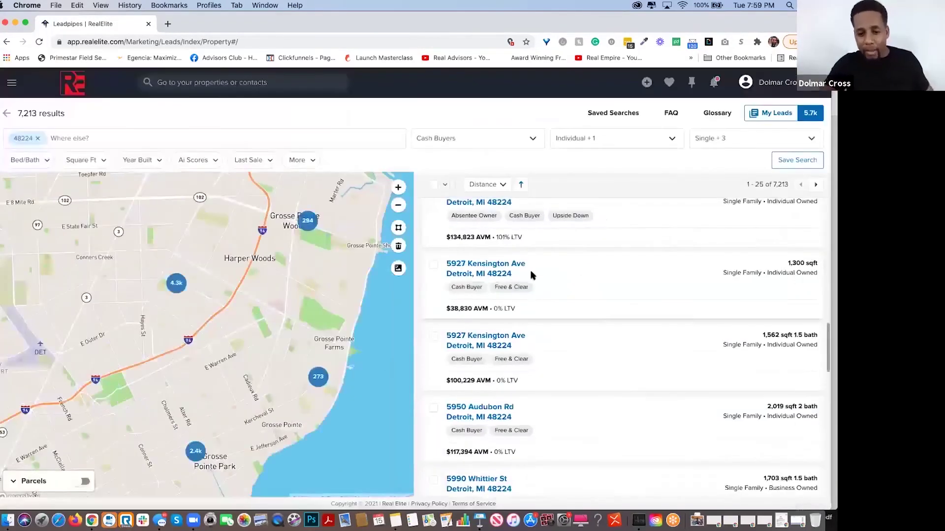
scroll(515, 292, "down", 5)
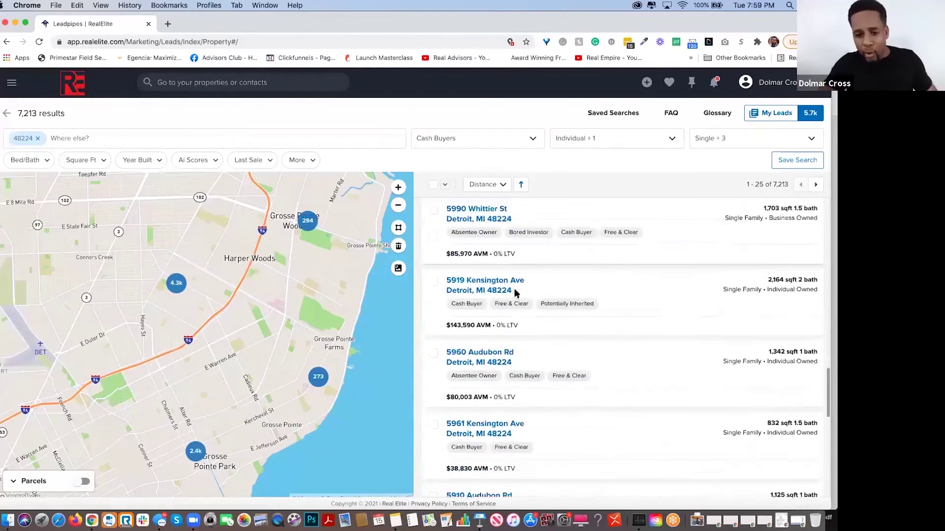
scroll(538, 339, "down", 6)
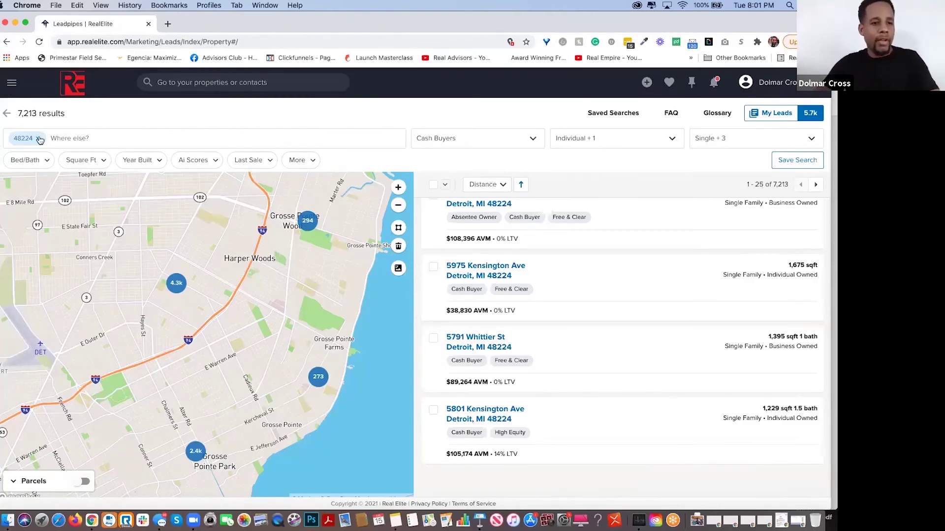
Step: Open the People Leads search and search for private lenders in Atlanta, GA
left_click(12, 82)
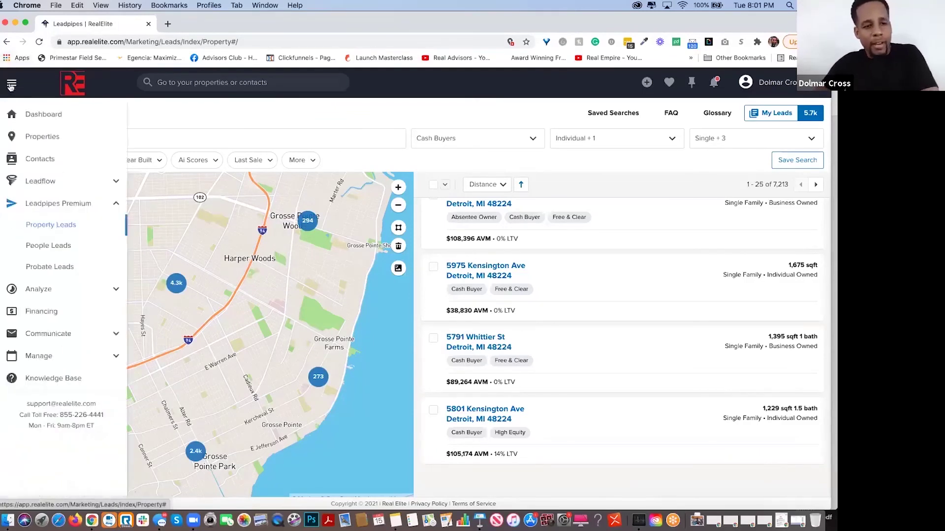
left_click(47, 246)
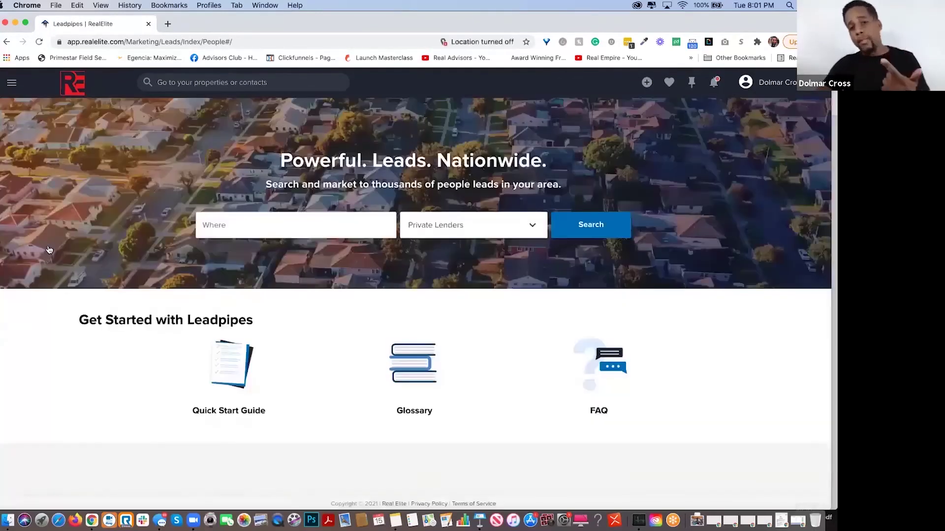
left_click(241, 225)
type("at")
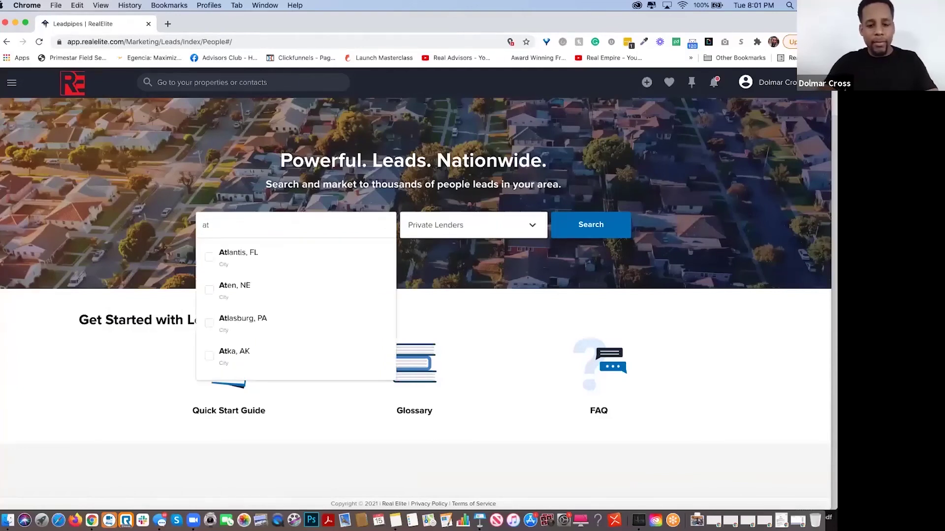
type("lanta,")
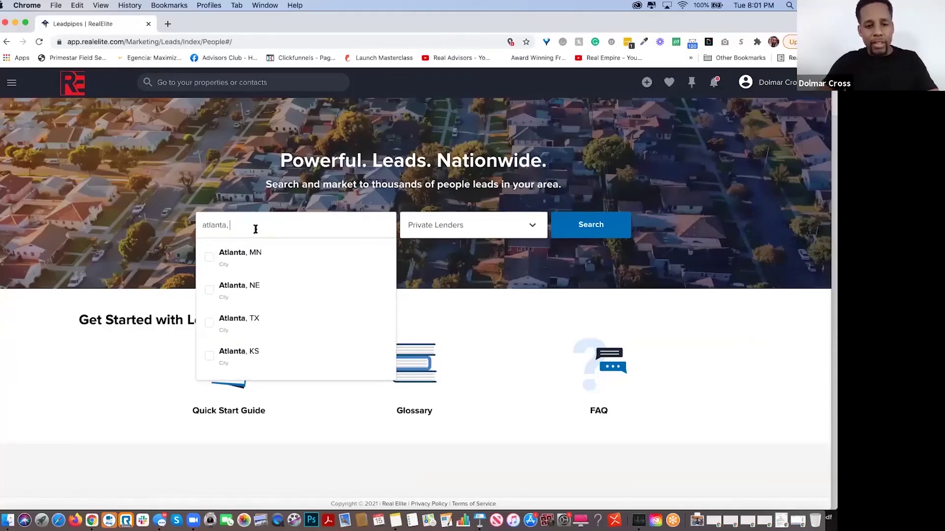
type(" ga")
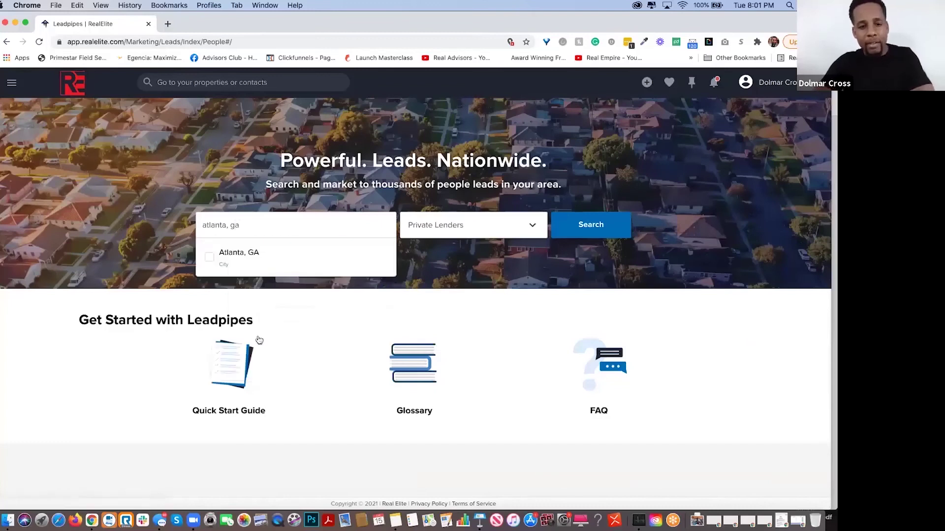
left_click(239, 256)
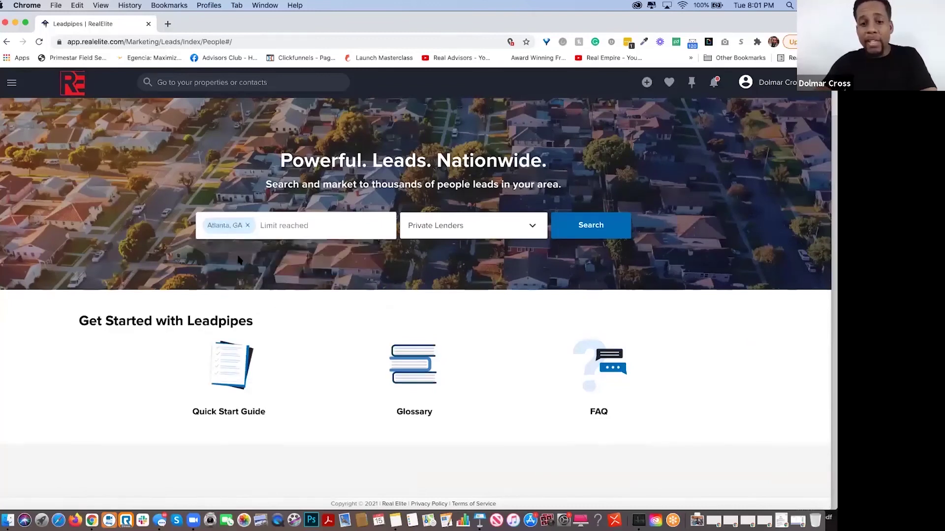
left_click(604, 230)
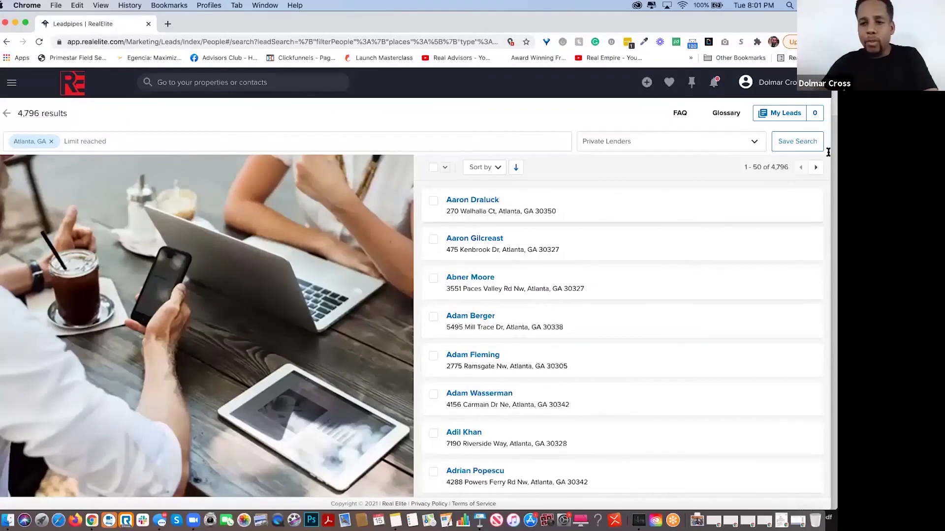
scroll(828, 153, "up", 5)
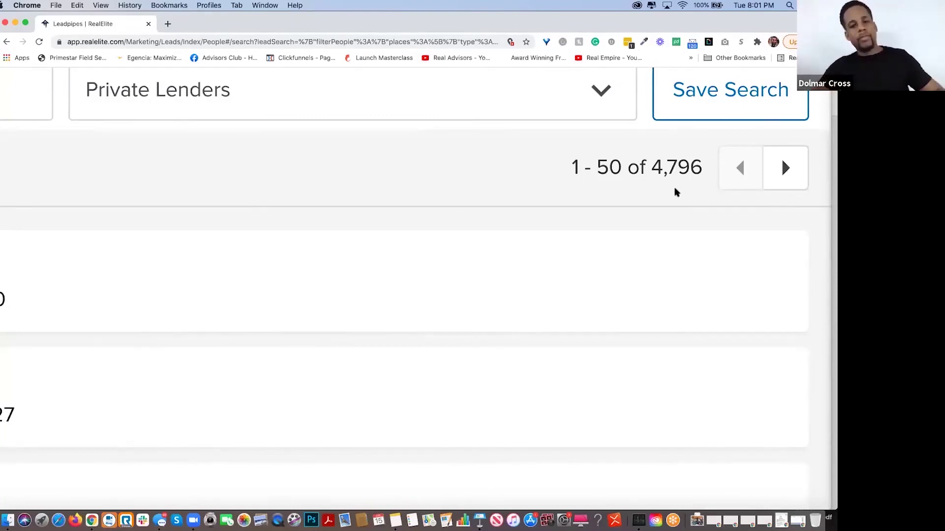
key("super+0")
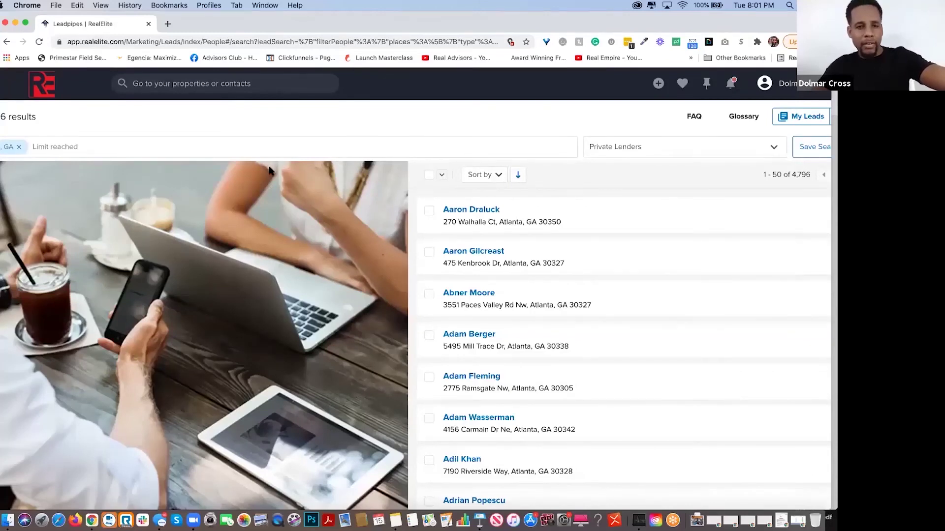
key("ctrl+super+f")
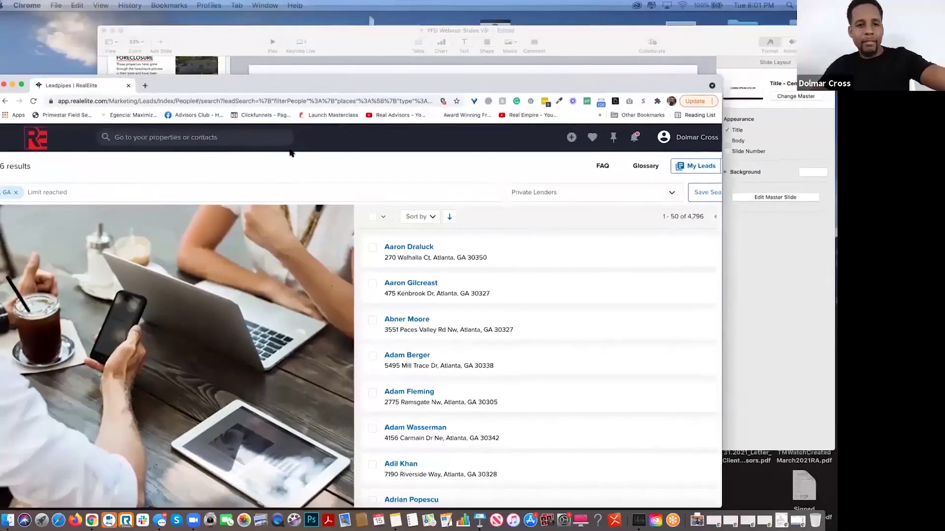
left_click_drag(442, 93, 445, 17)
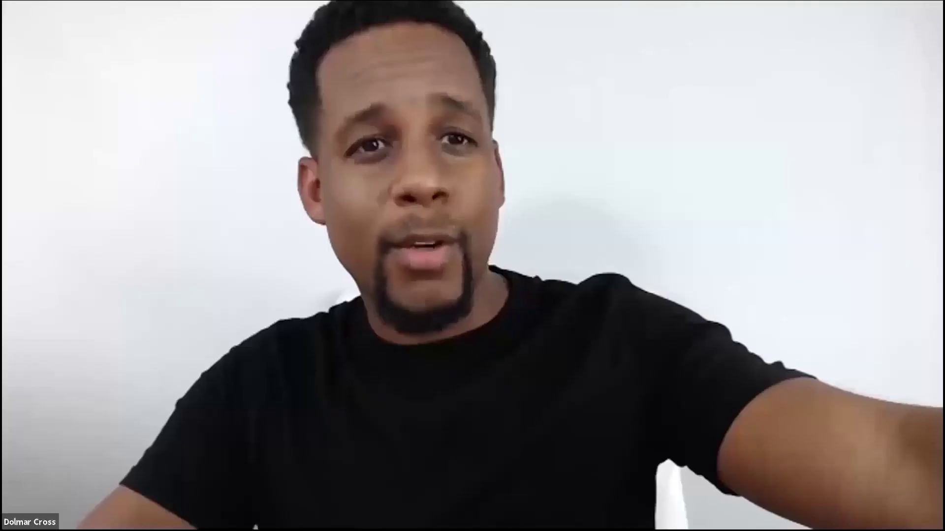